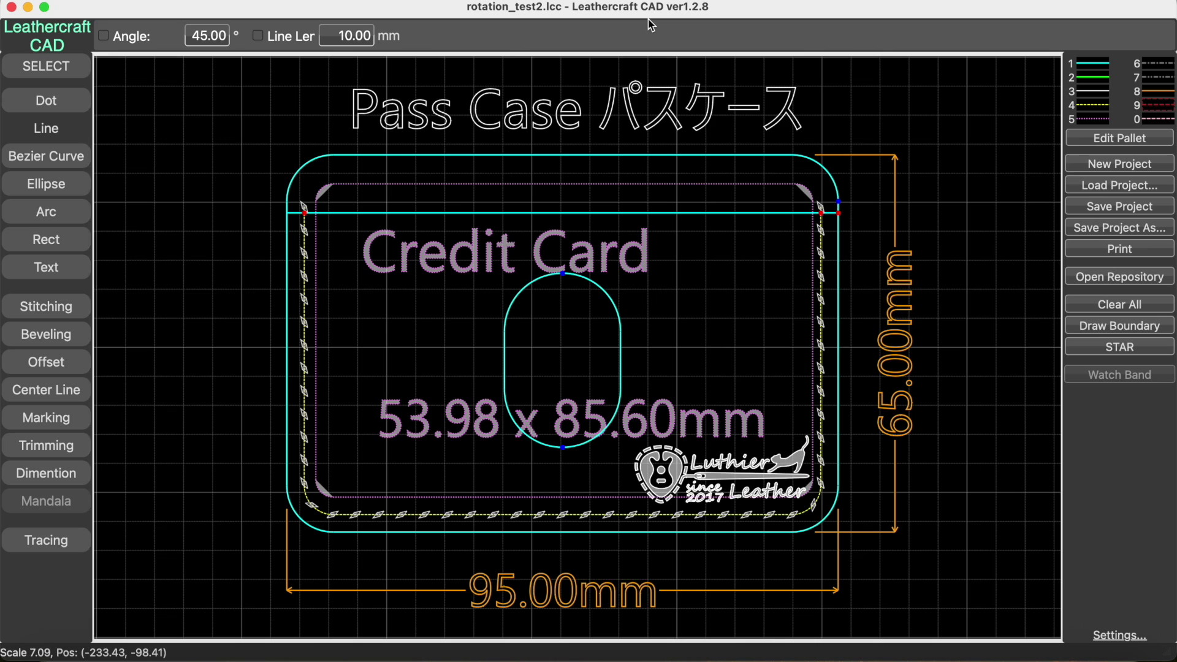
- Cancel the 45° rotation and return to SELECT mode
key(Escape)
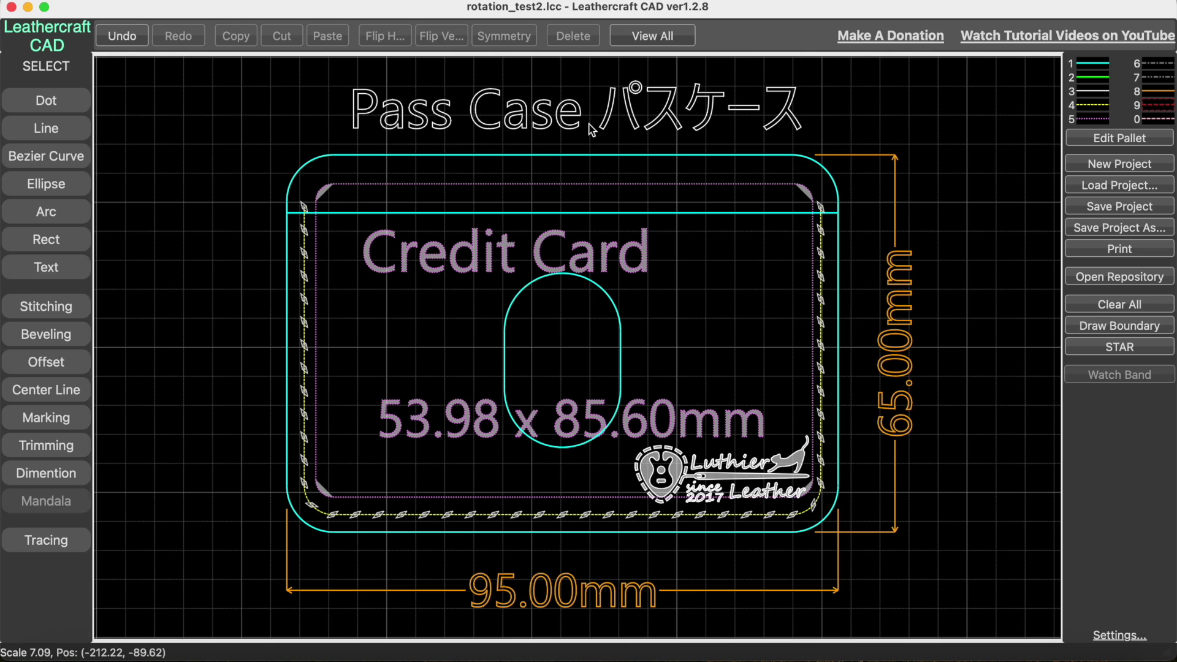
- Clear the title and inner-group selections, then select only the capsule-shaped thumb cutout
click(558, 127)
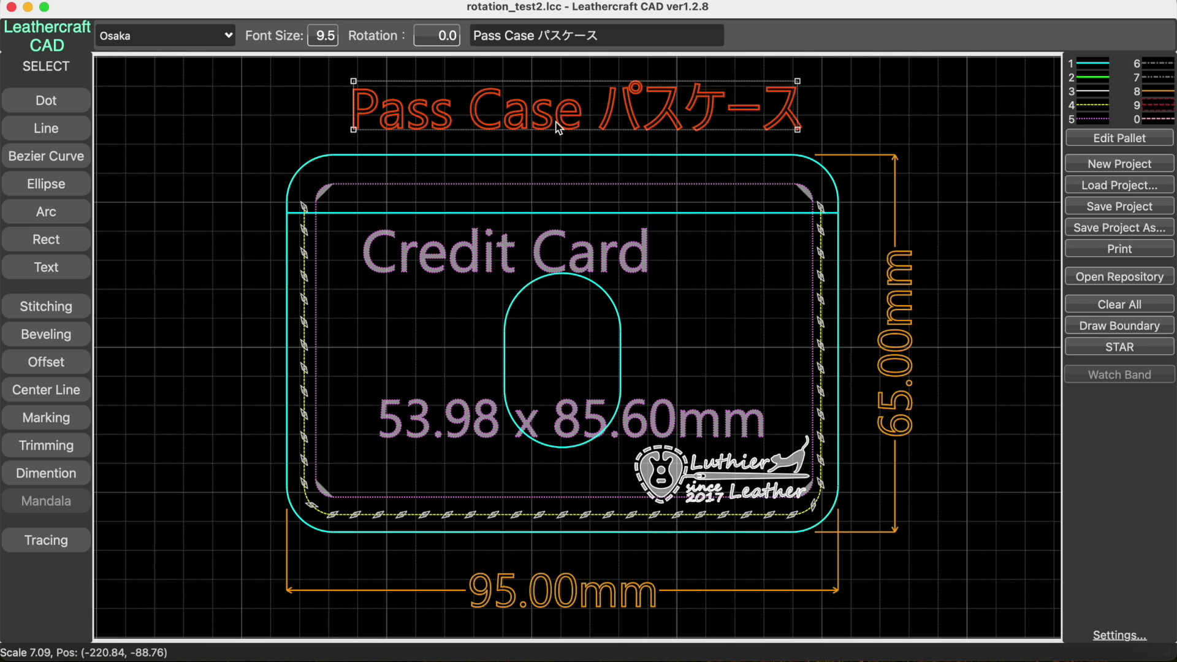
click(730, 470)
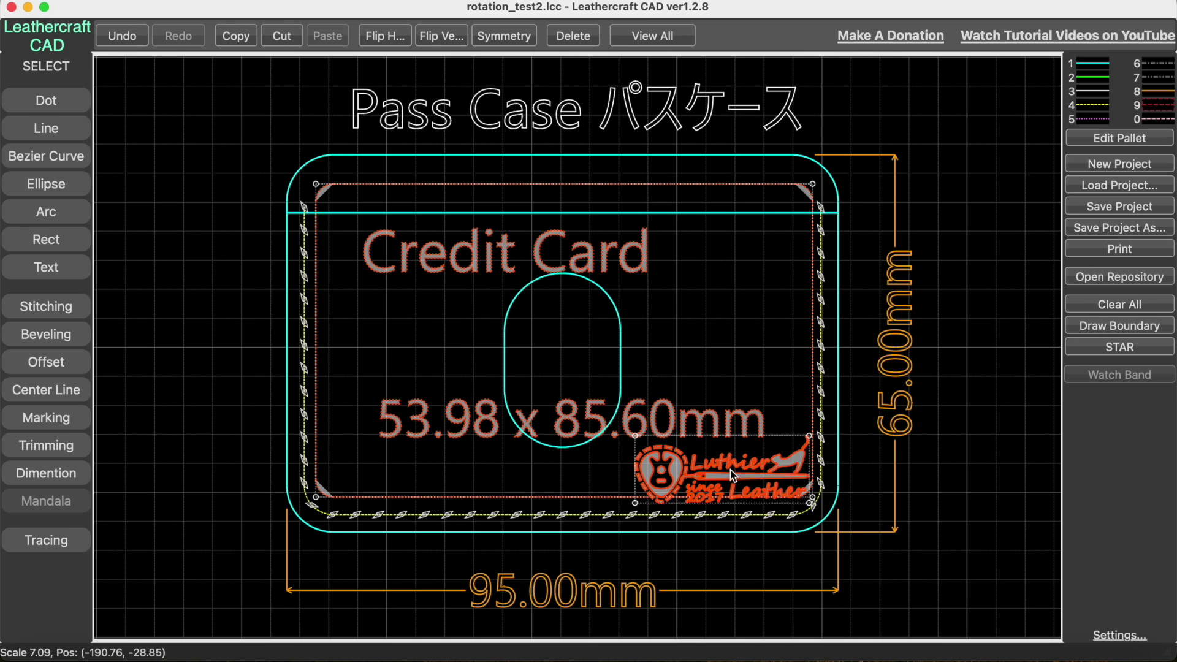
click(974, 260)
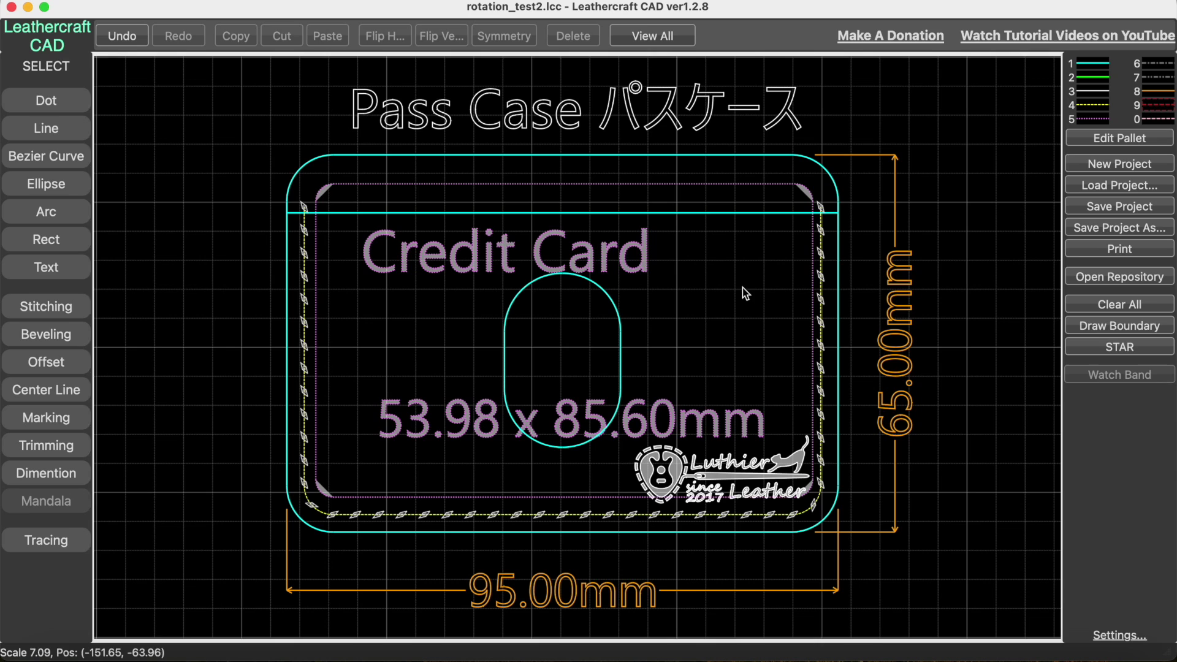
click(622, 353)
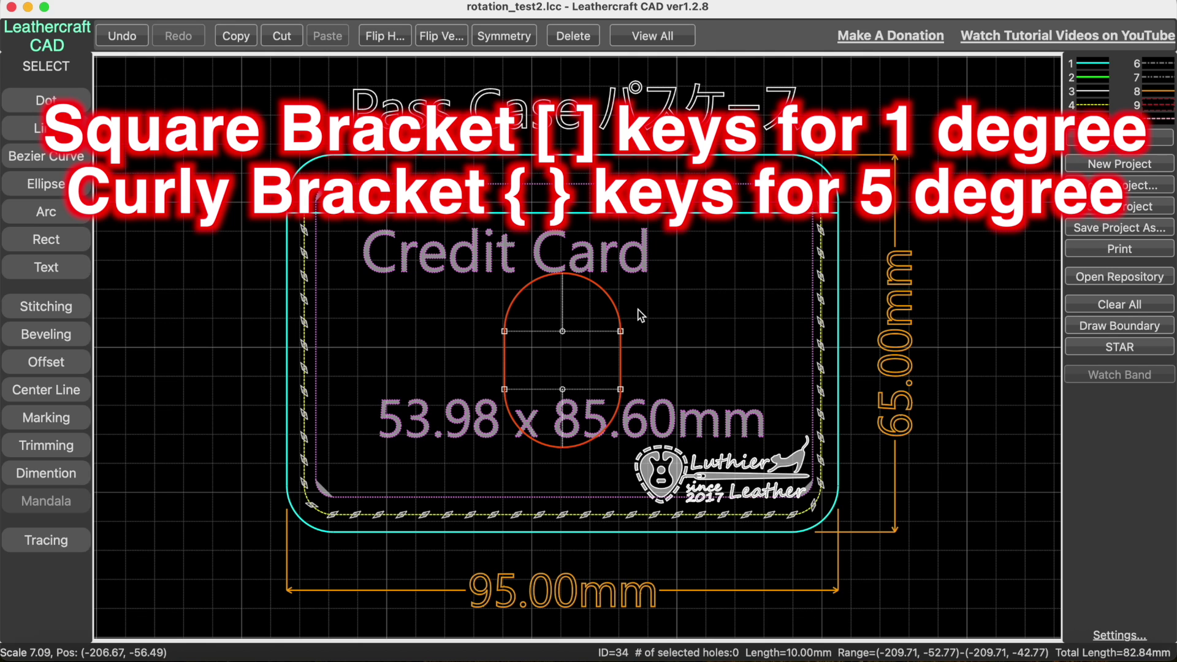
key(bracketleft)
key(bracketleft)
key(bracketleft)
key(bracketleft)
key(bracketleft)
key(bracketleft)
key(bracketleft)
key(bracketleft)
key(bracketleft)
key(bracketleft)
key(bracketleft)
key(bracketleft)
key(bracketleft)
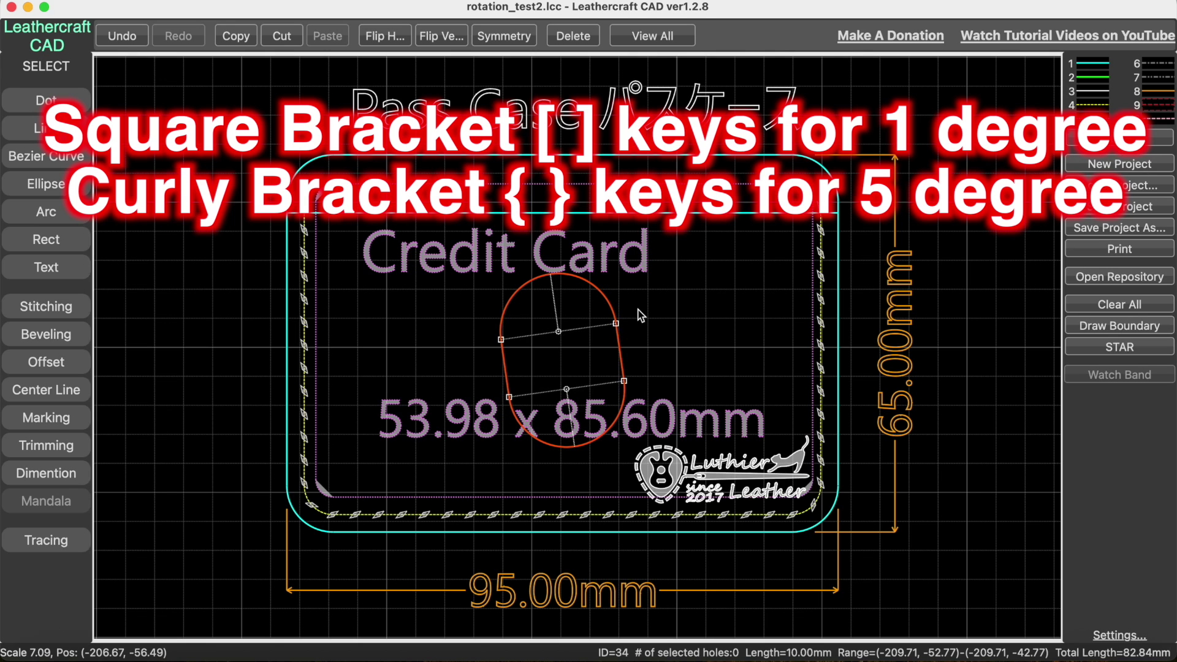
key(bracketright)
key(bracketright)
key(bracketright)
key(bracketright)
key(bracketright)
key(bracketright)
key(bracketright)
key(bracketright)
key(bracketright)
key(bracketright)
key(bracketright)
key(bracketright)
key(bracketright)
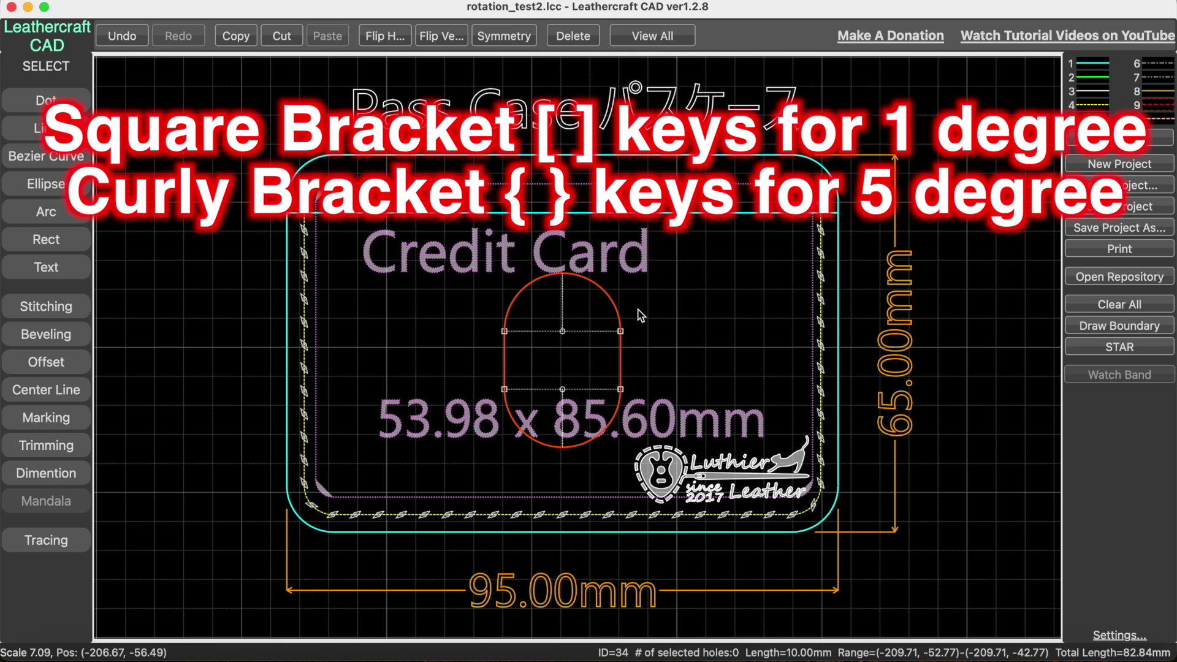
key(braceleft)
key(braceleft)
key(braceleft)
key(braceleft)
key(braceleft)
key(braceleft)
key(braceleft)
key(braceleft)
key(braceleft)
key(braceleft)
key(braceleft)
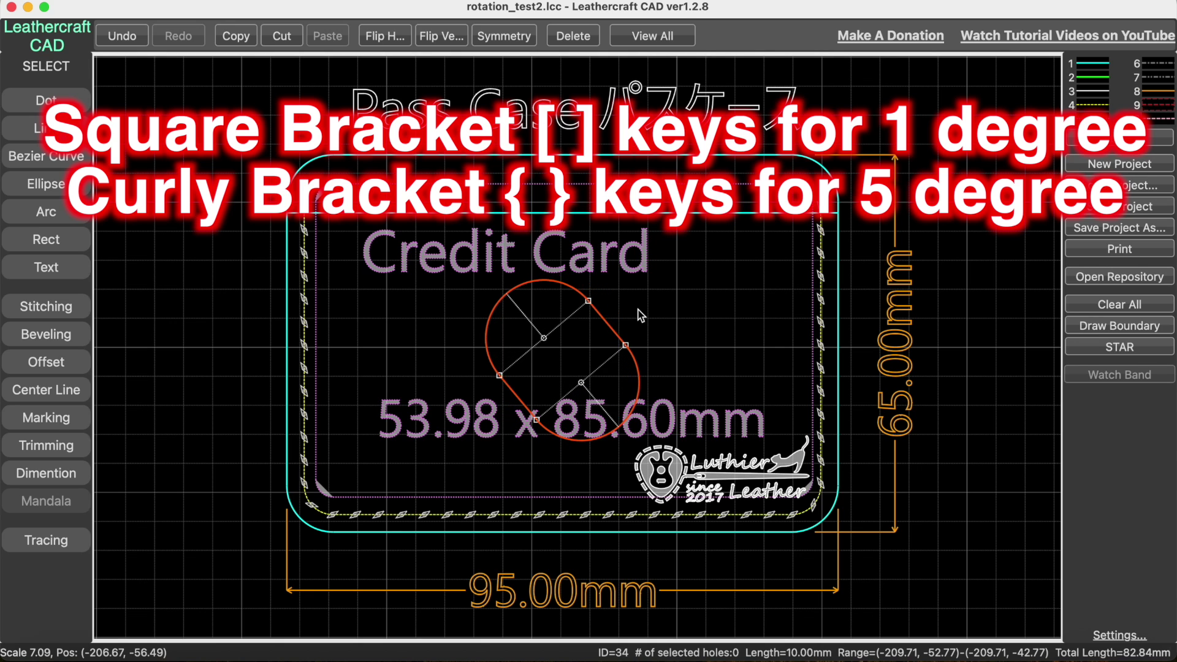
key(braceright)
key(braceright)
key(braceright)
key(braceright)
key(braceright)
key(braceright)
key(braceright)
key(braceright)
key(braceright)
key(braceright)
key(braceright)
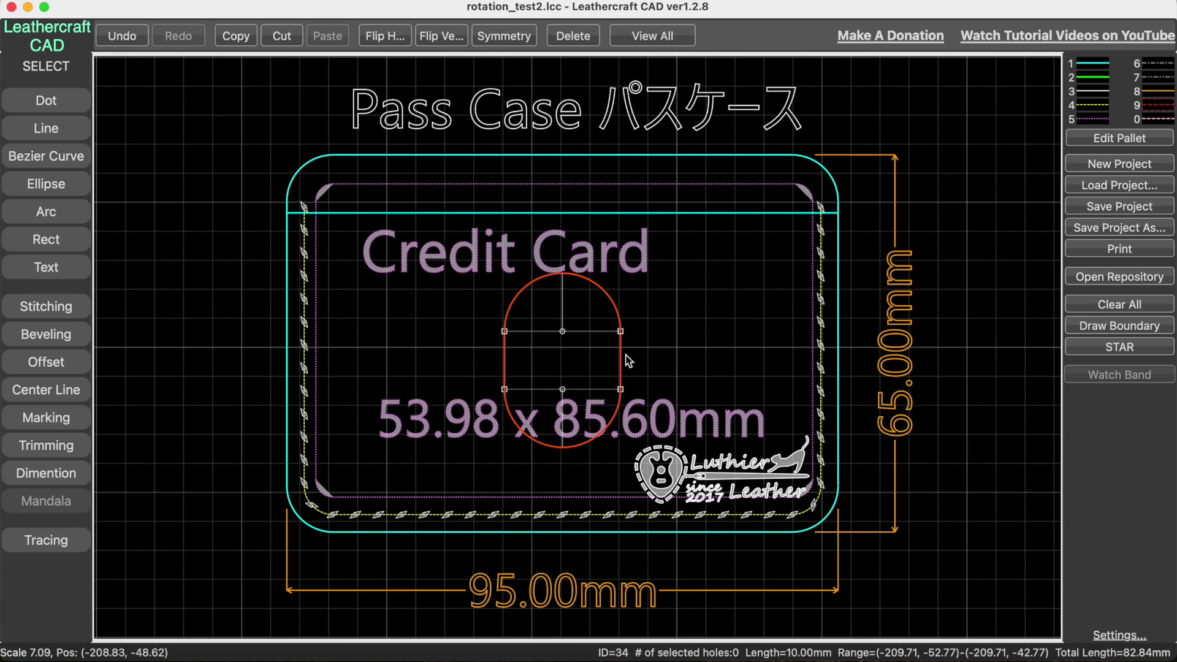
- Rotate the selected capsule cutout by an exact angle of 30 degrees
right_click(620, 358)
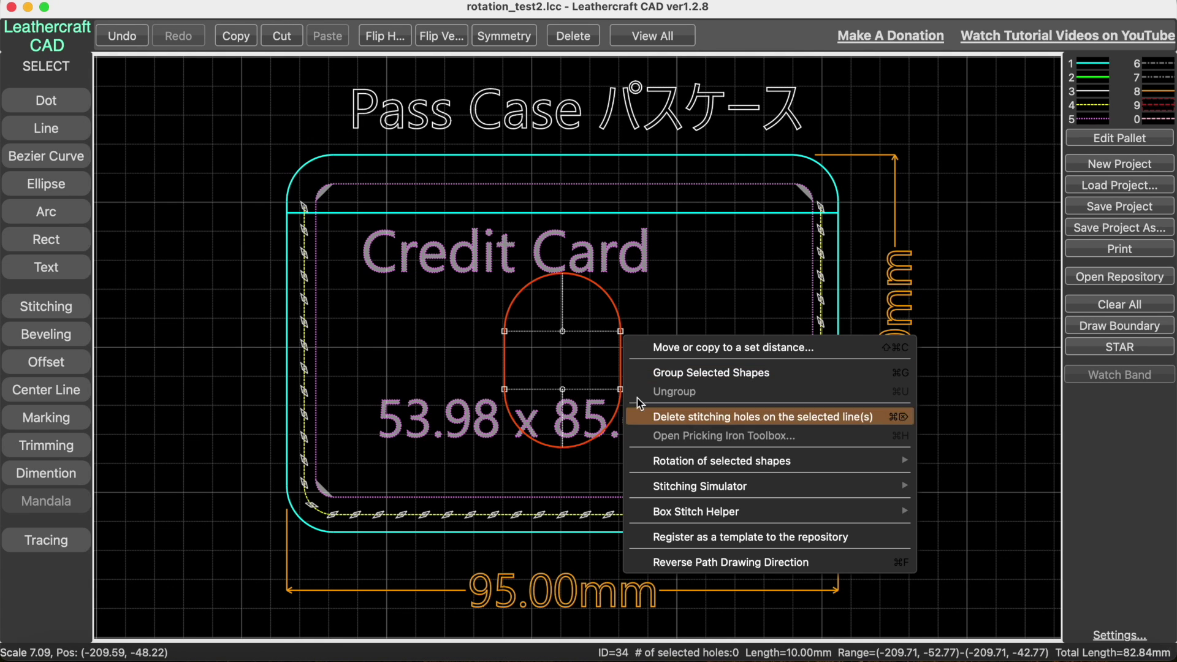
mouse_move(660, 464)
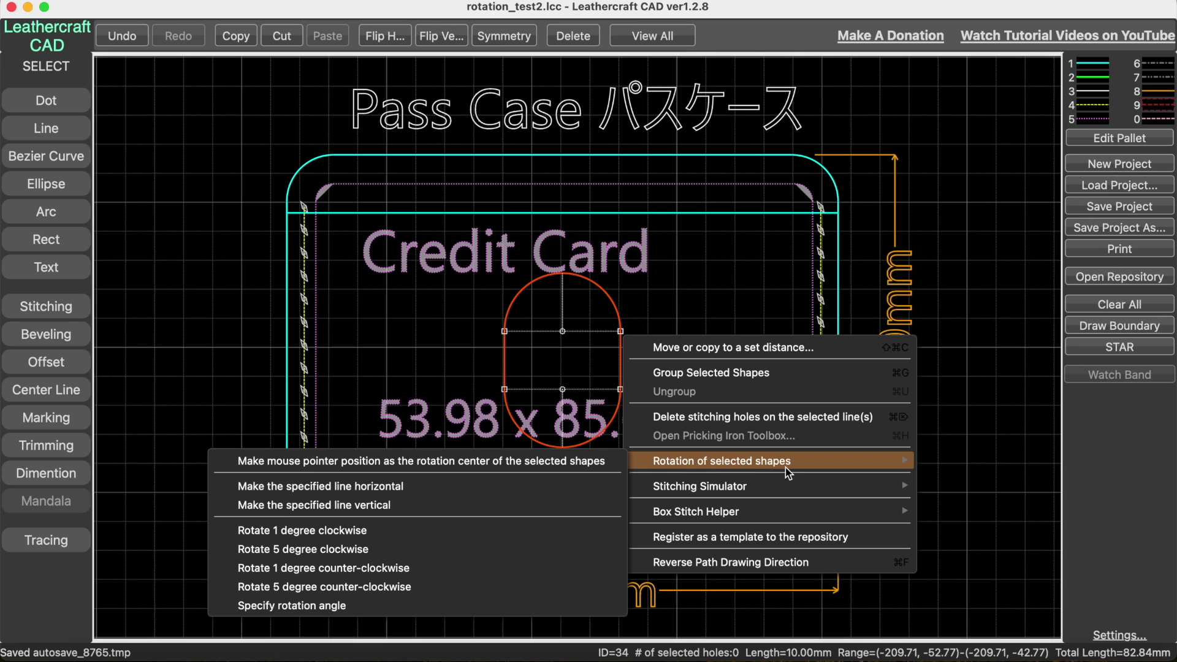
click(392, 605)
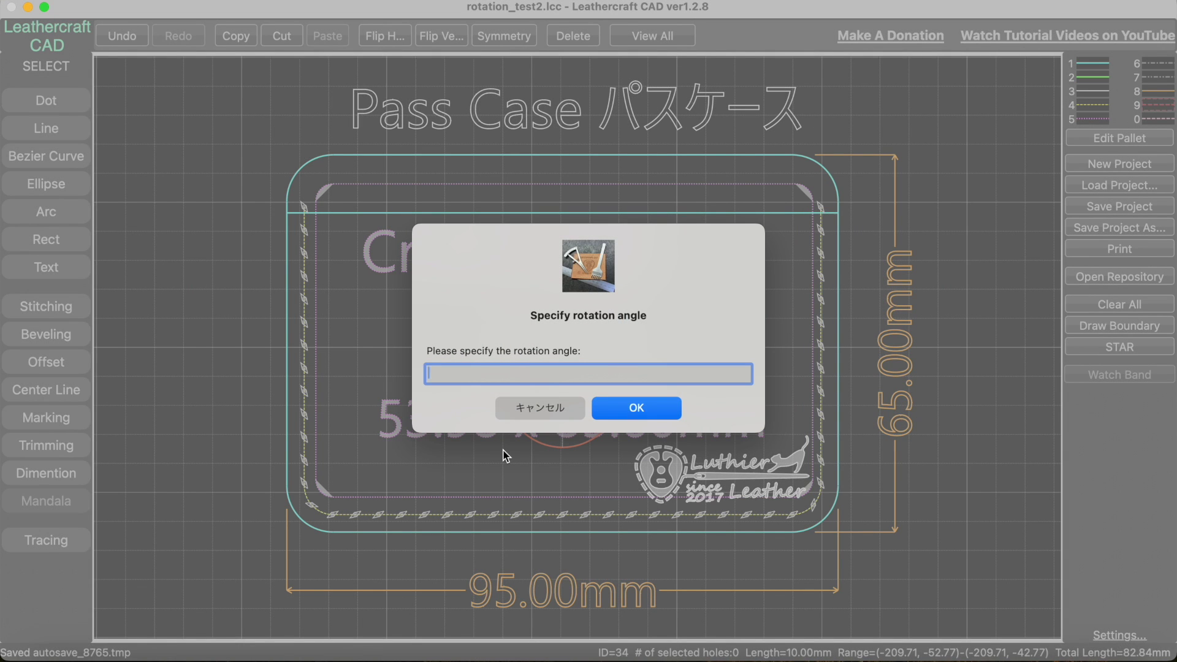
text(30)
key(Return)
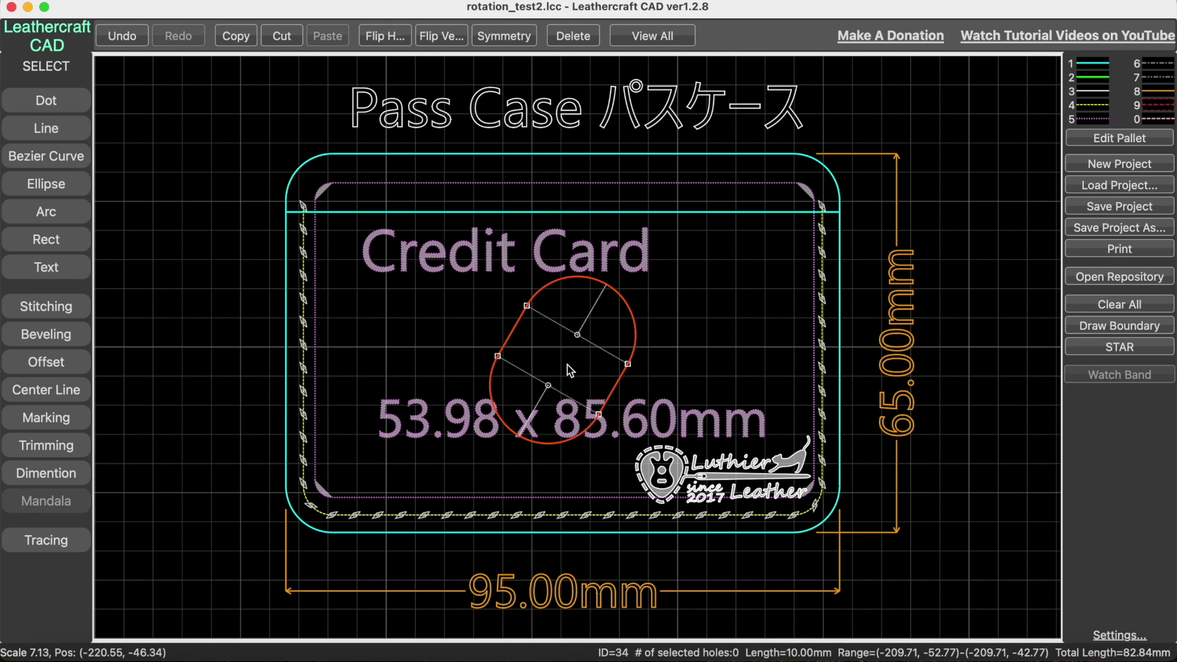
- Undo the 30° rotation and set a point on the capsule's left edge as rotation centre
key(ctrl+z)
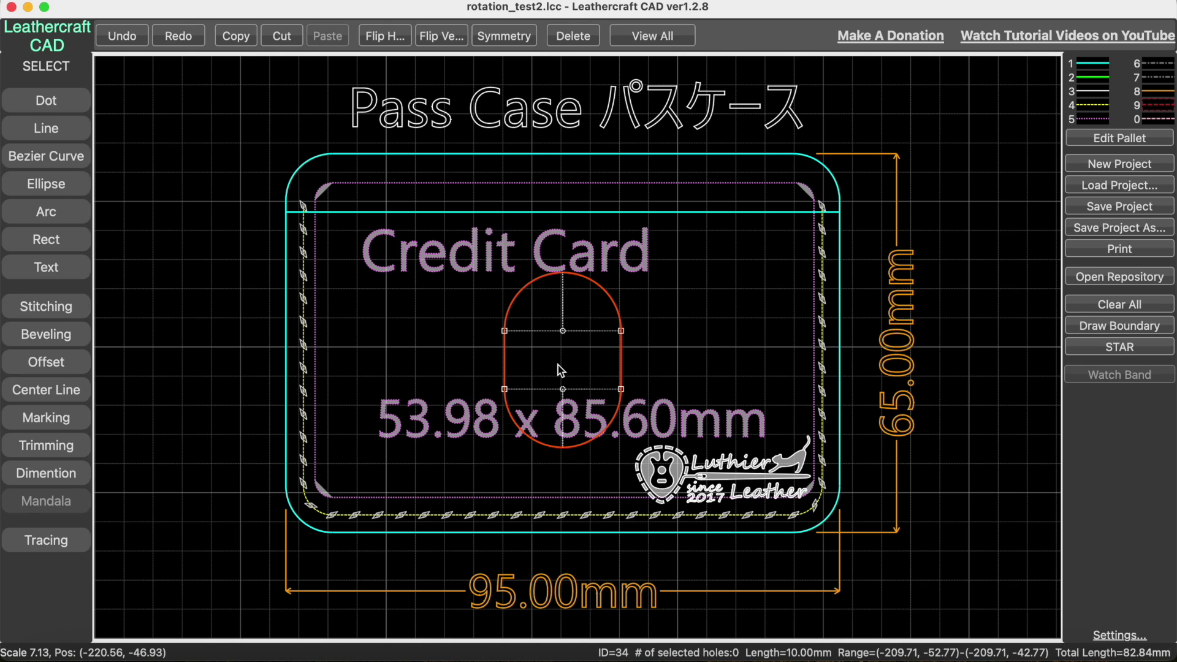
right_click(503, 332)
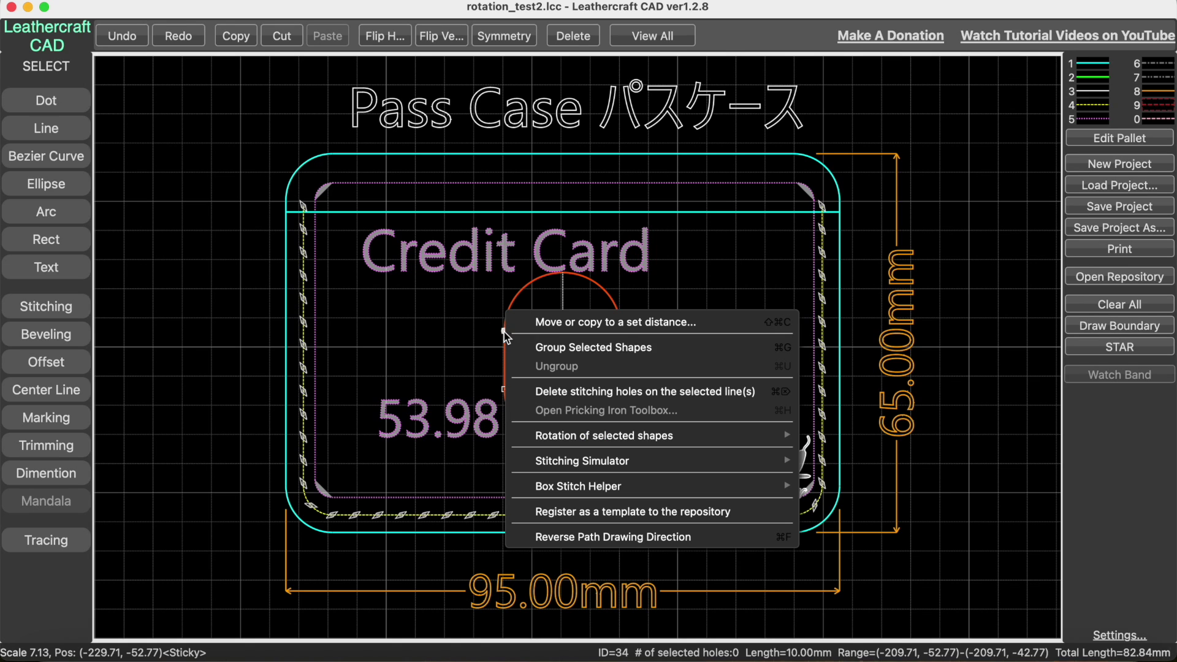
mouse_move(569, 436)
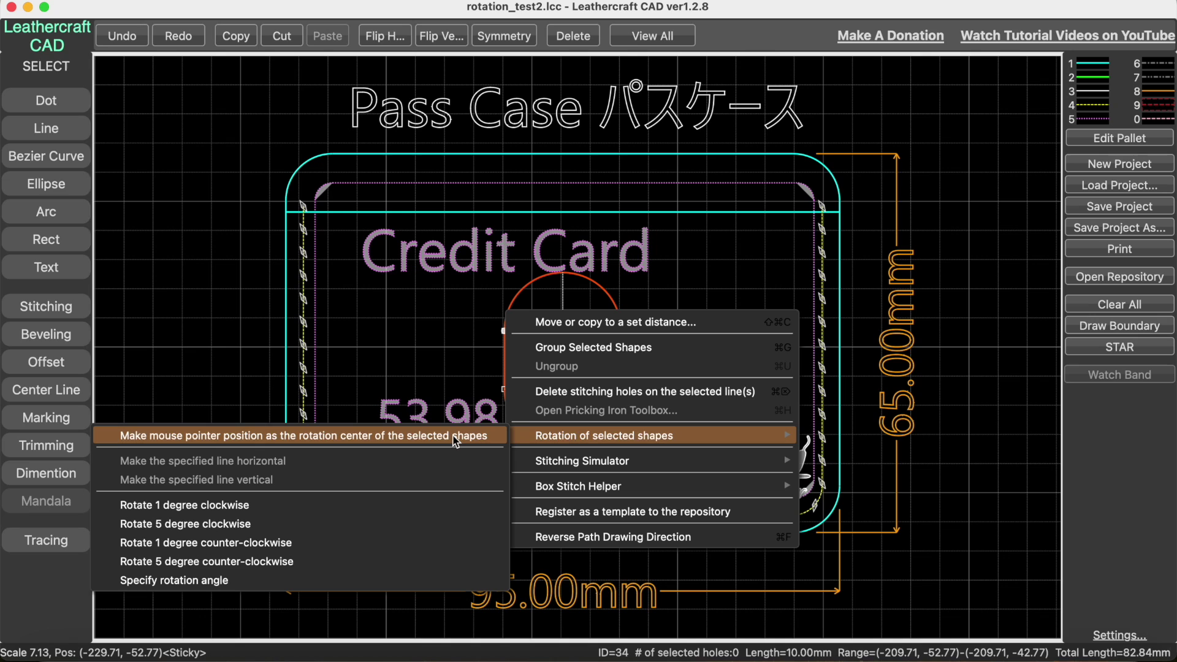
click(454, 437)
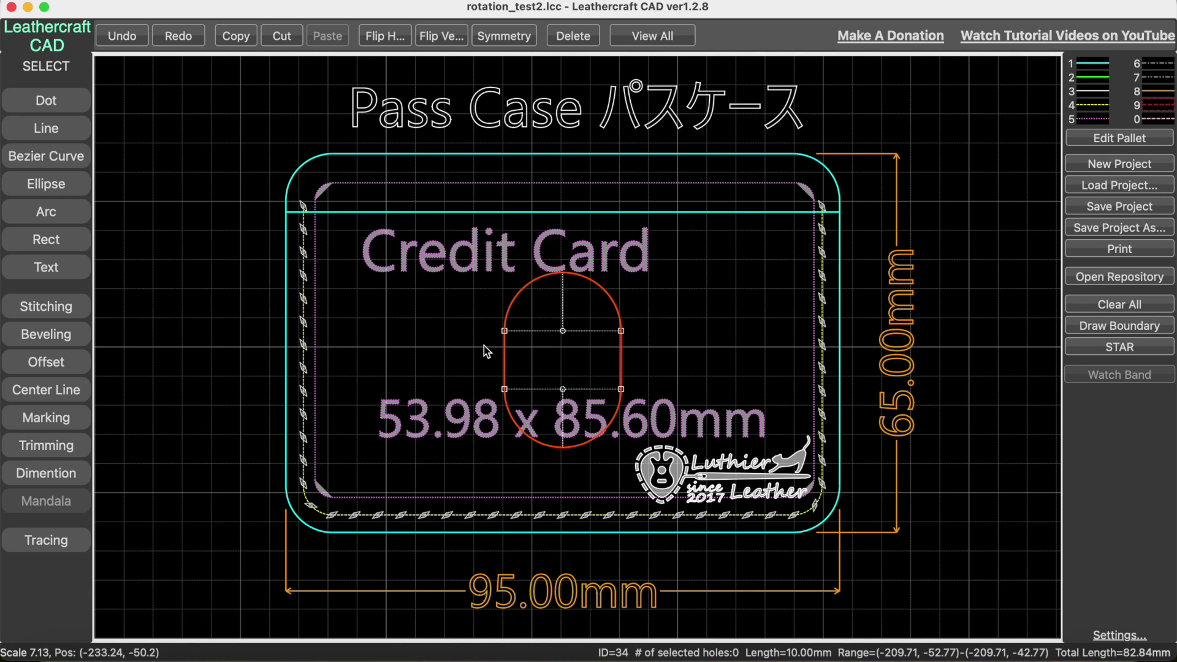
- Scroll the view of the pass case pattern back and forth
scroll(483, 346, down, 5)
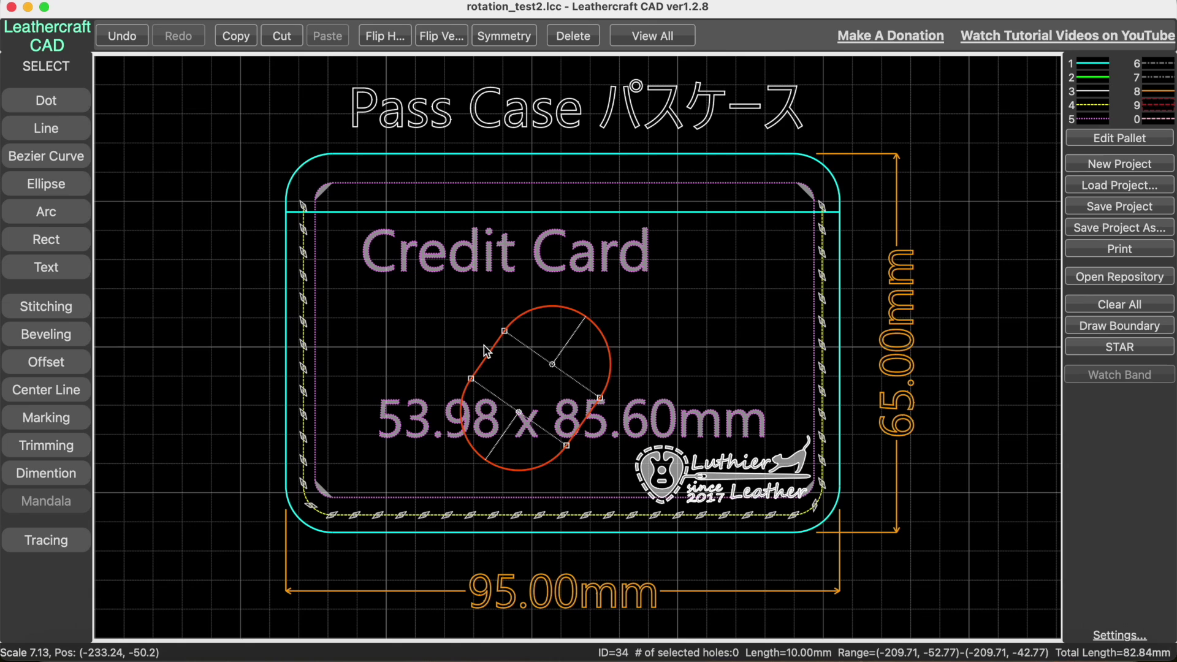
scroll(484, 346, down, 5)
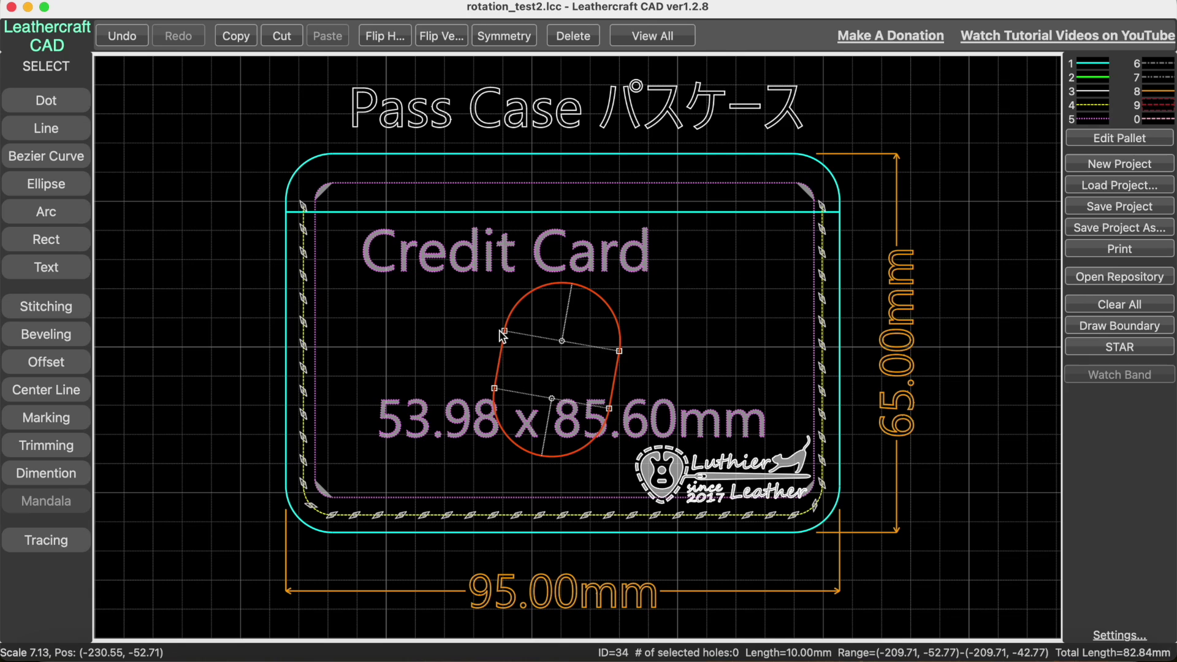
scroll(500, 331, up, 2)
scroll(502, 333, up, 1)
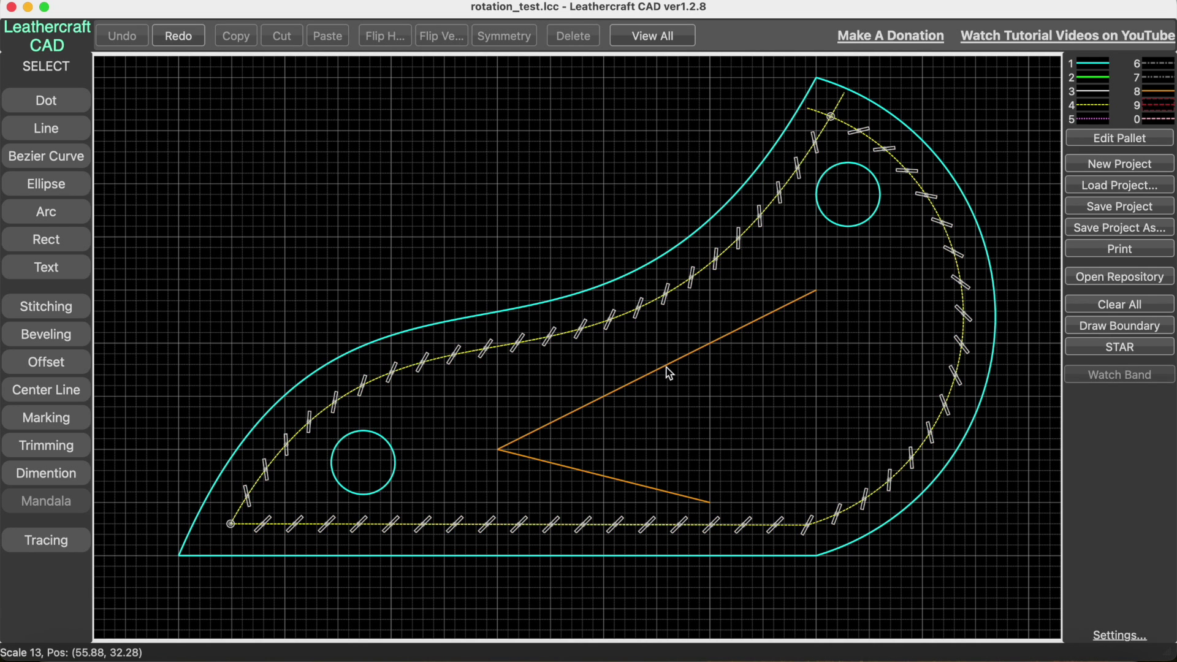
- Select all shapes and rotate the pattern so the long orange arm lies horizontal
key(super+a)
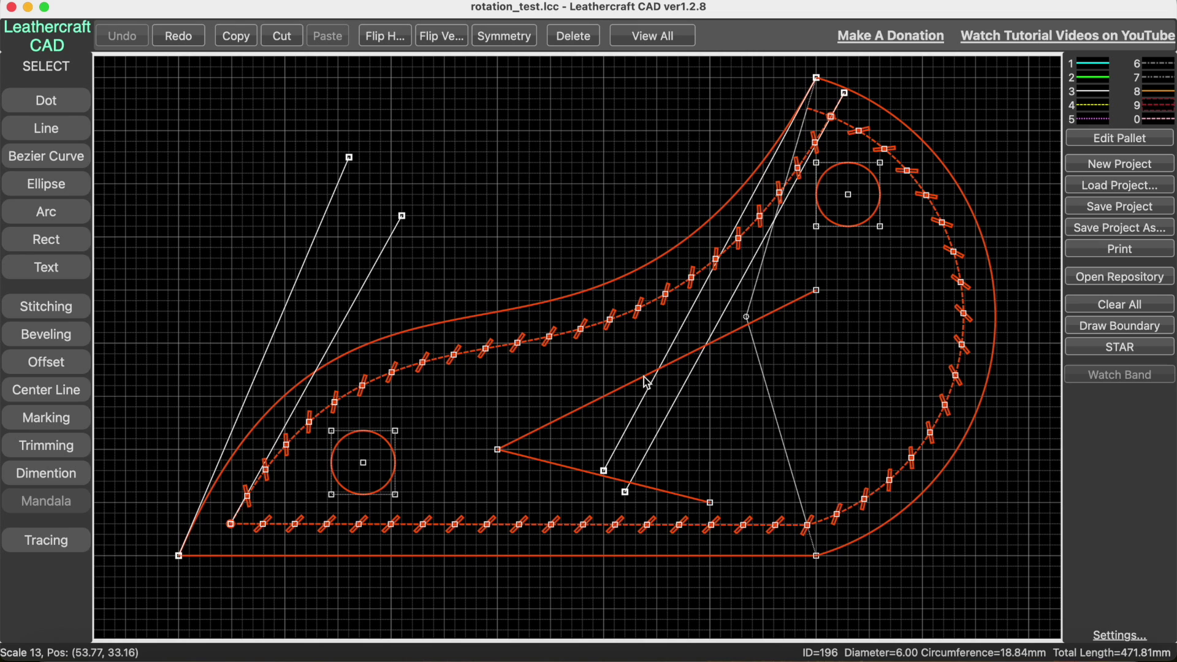
right_click(645, 381)
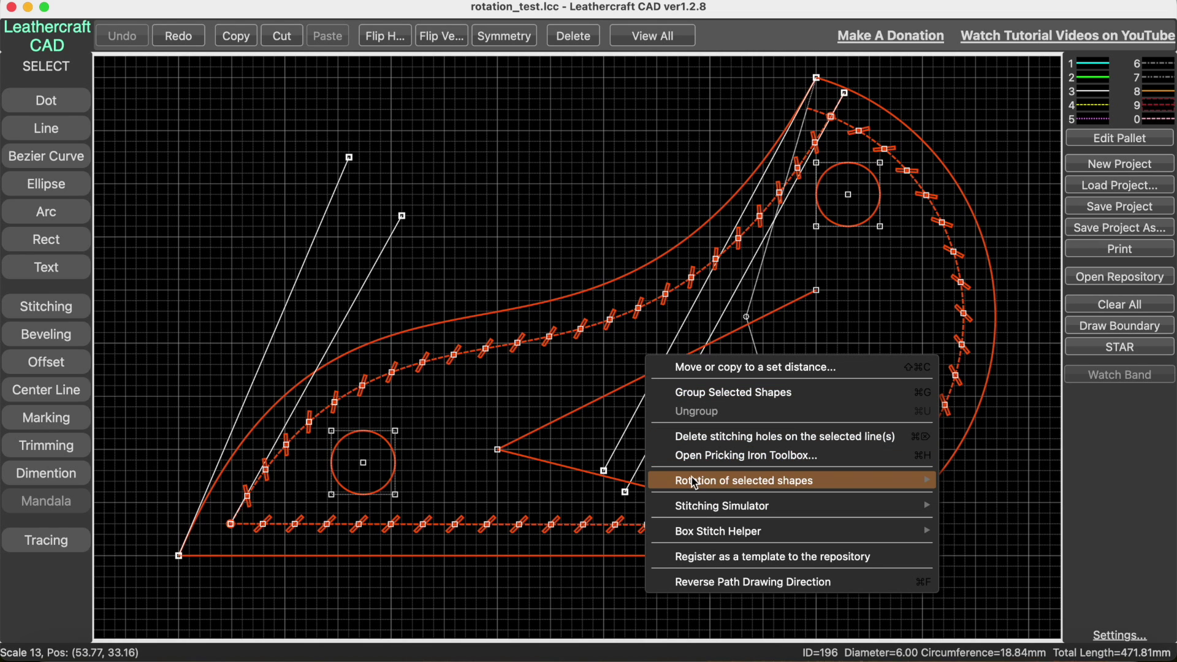
mouse_move(693, 484)
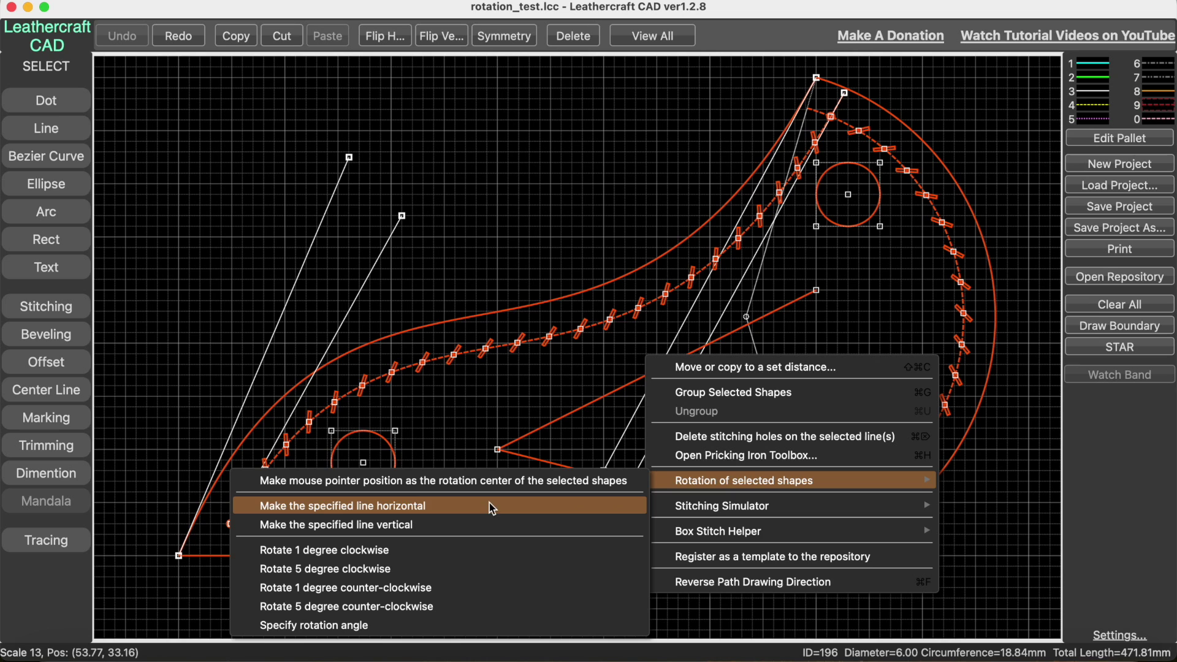
click(425, 507)
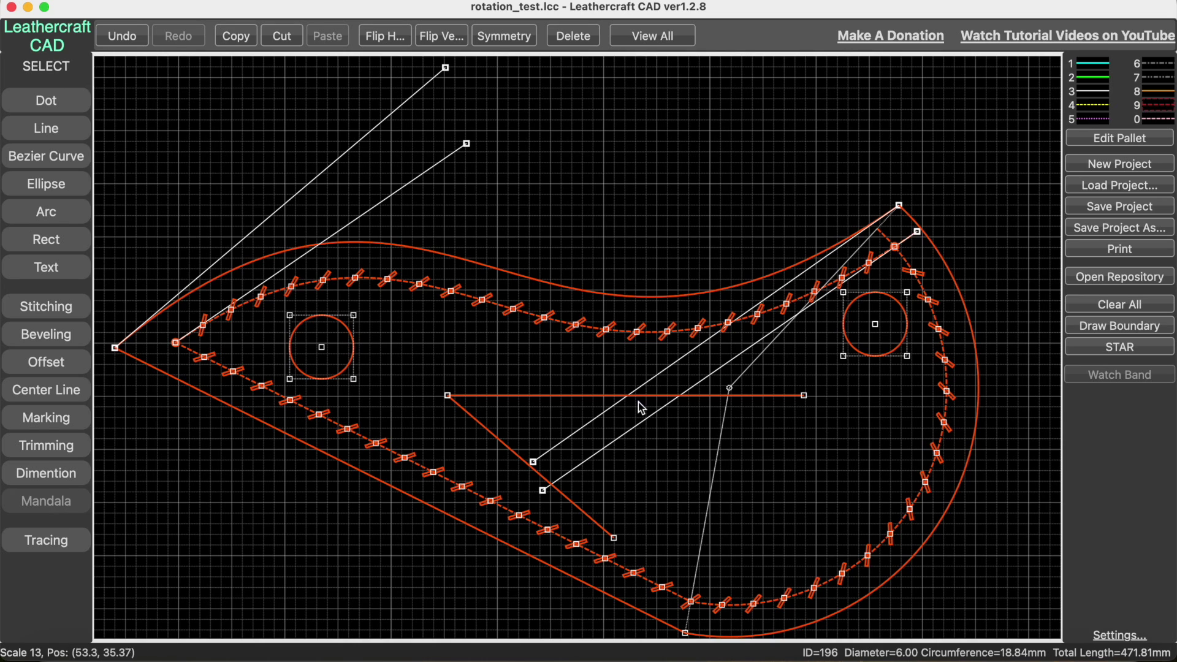
- Rotate the selected pattern again so the short orange arm stands vertical
right_click(513, 457)
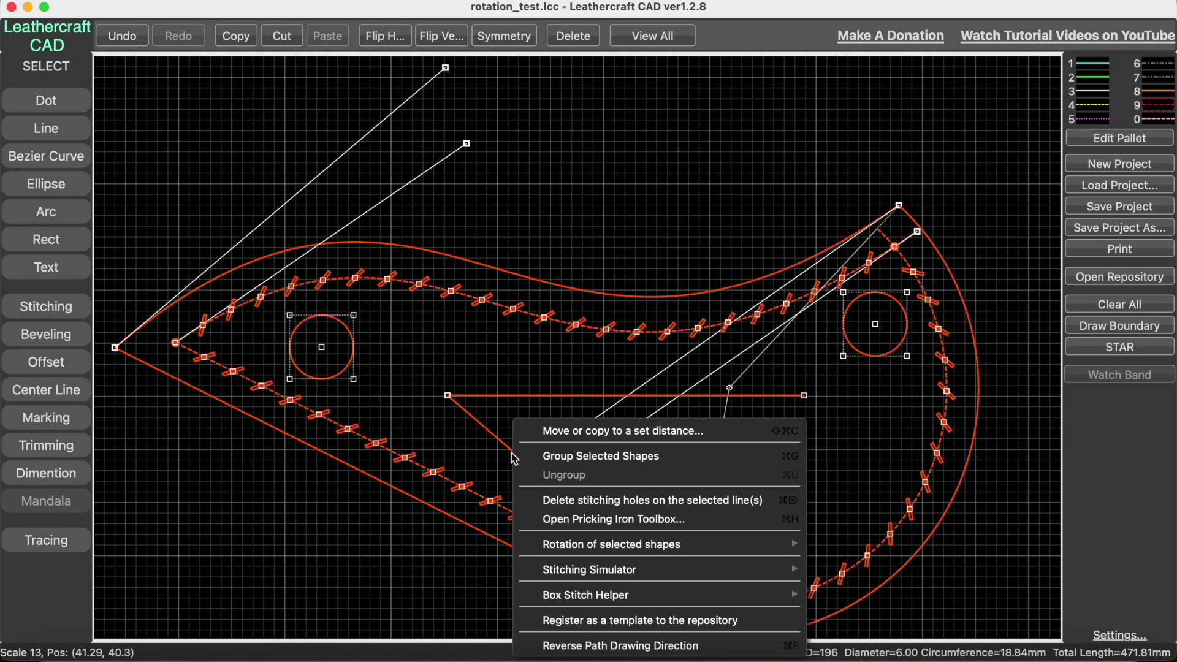
mouse_move(578, 551)
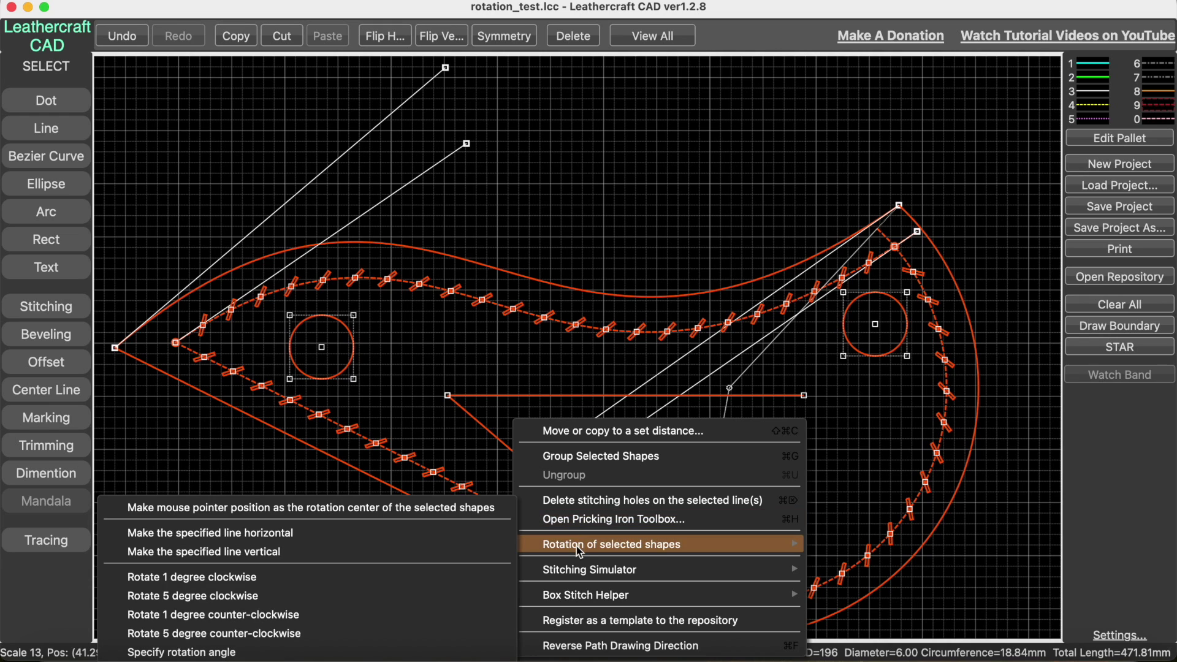
click(412, 555)
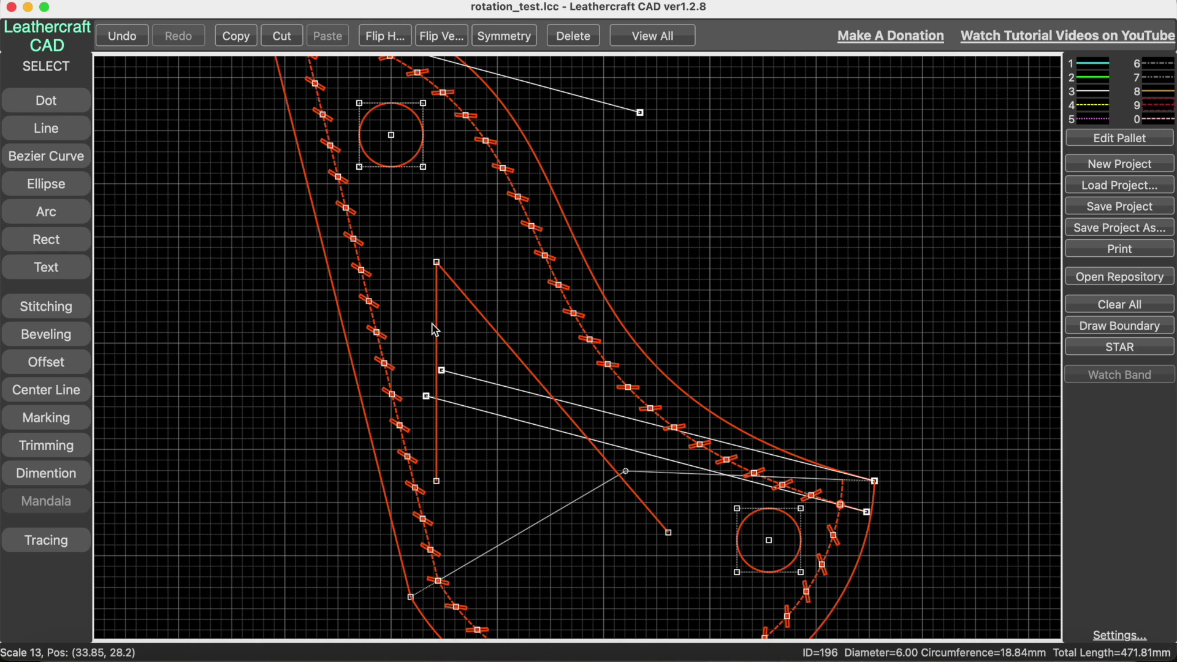
- Select the vertical and diagonal orange lines to show their 40.60° angle
click(270, 334)
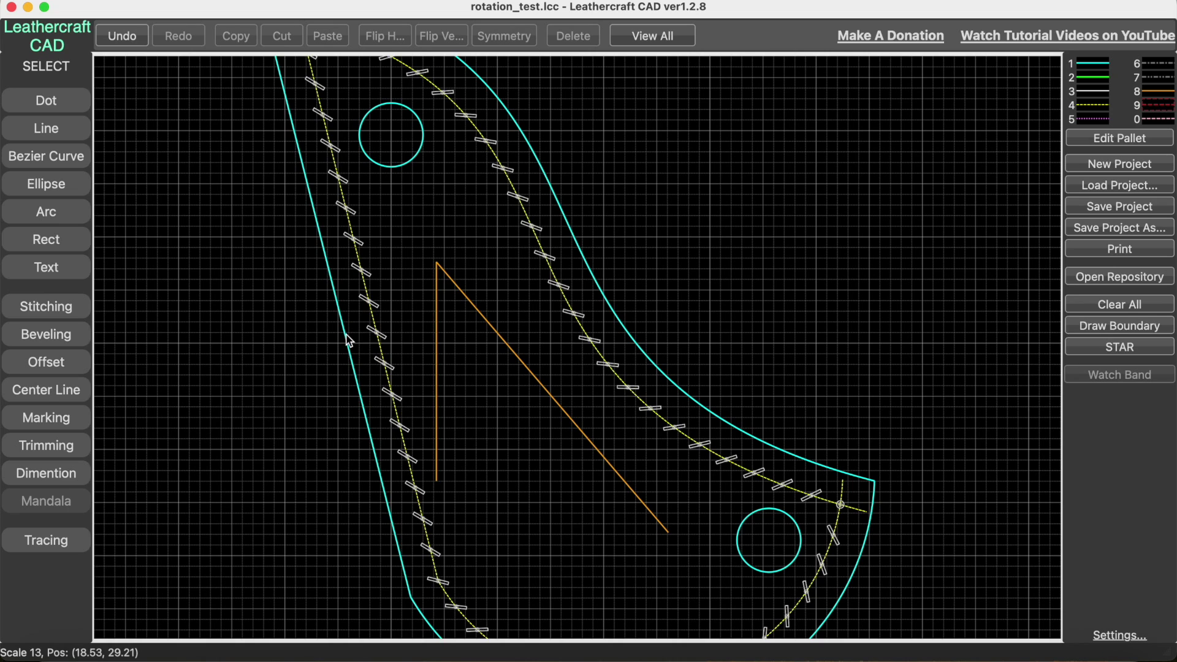
click(436, 299)
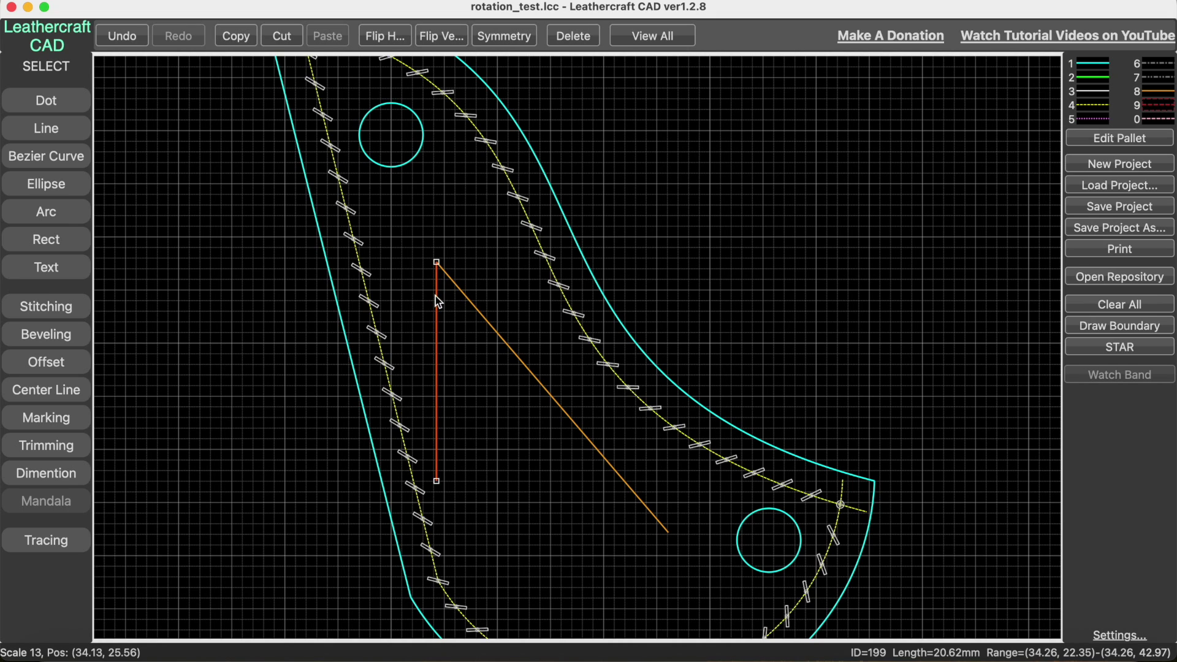
shift+click(461, 298)
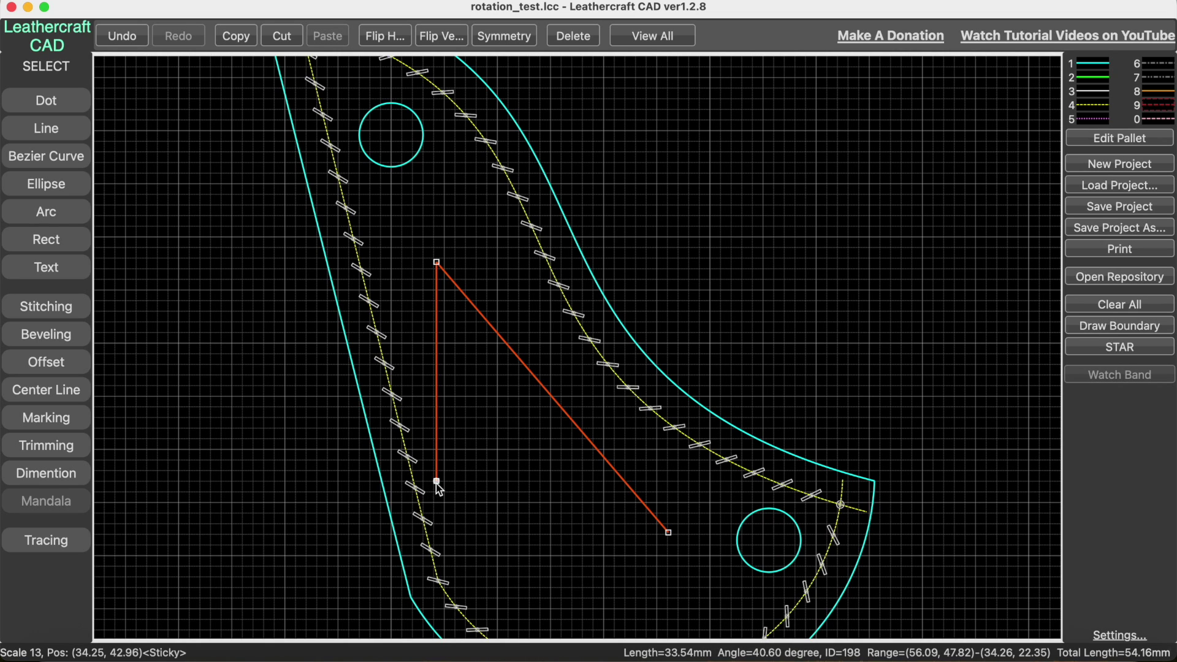
- Drag the short arm's lower end right to narrow the angle to 29.02°, then deselect
drag(438, 482, 482, 481)
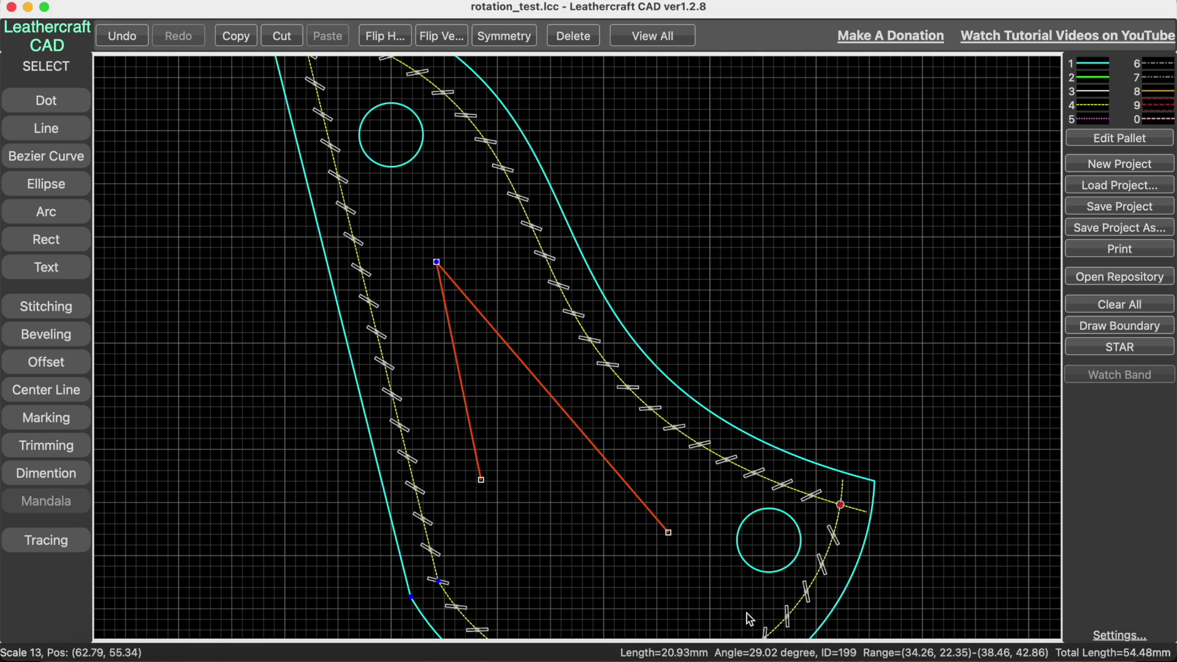
click(667, 311)
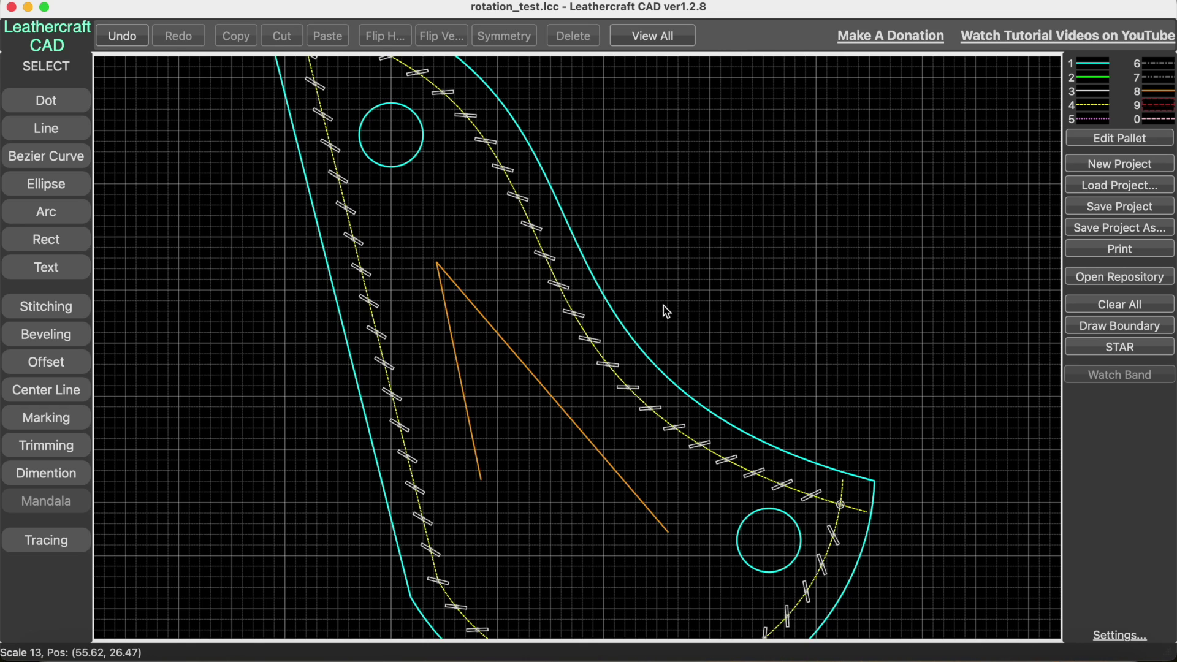